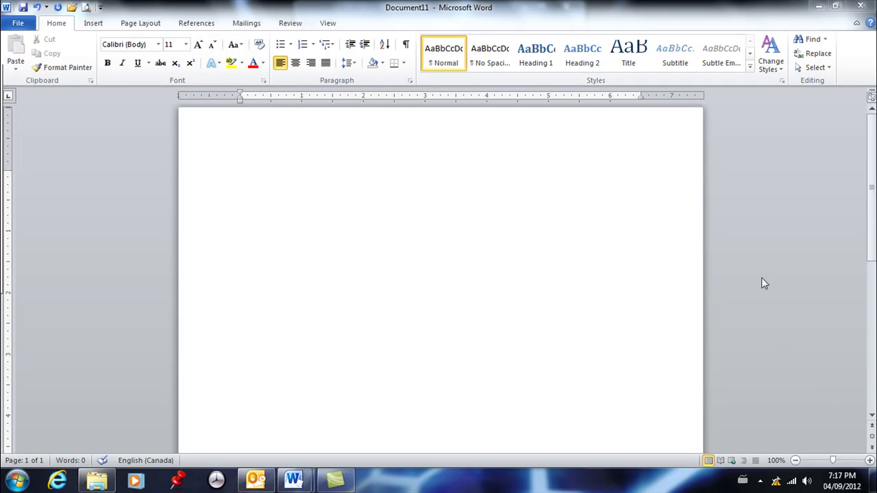
Enter the text "Title" on the first line of the blank document and center it.
left_click(227, 187)
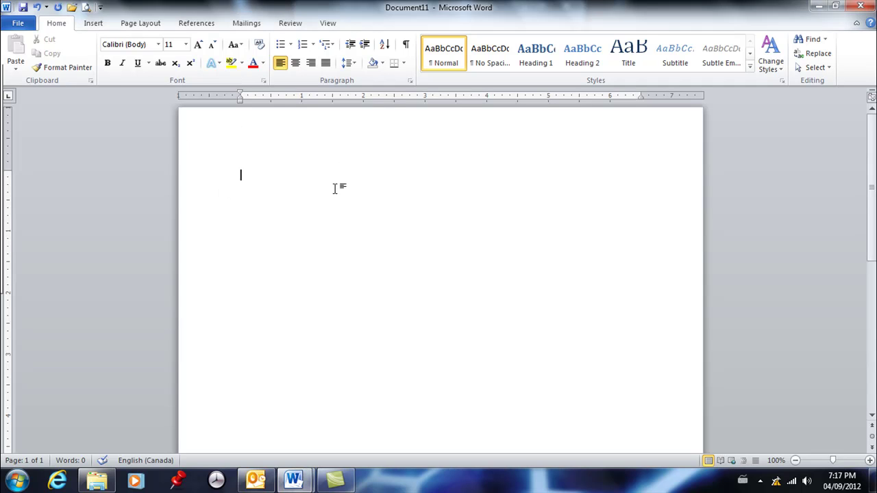
type("Title")
left_click(295, 63)
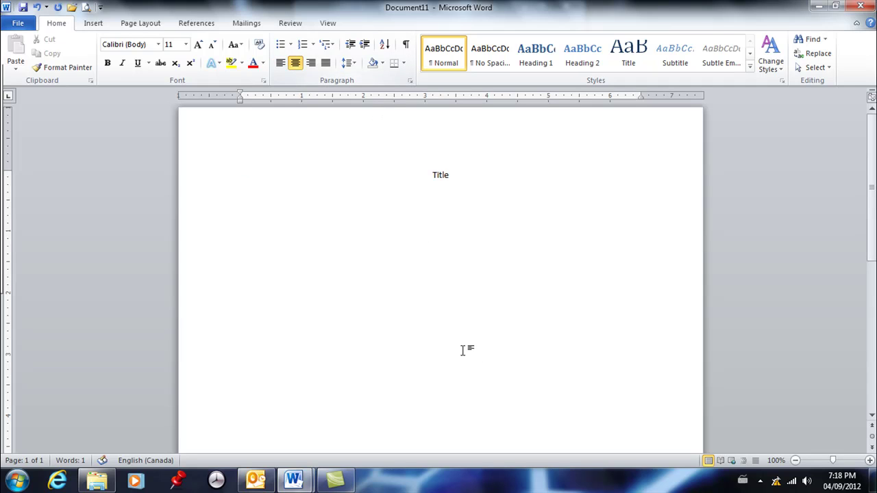
Make the word "Title" bold and enlarge it to 24 pt.
double_click(440, 175)
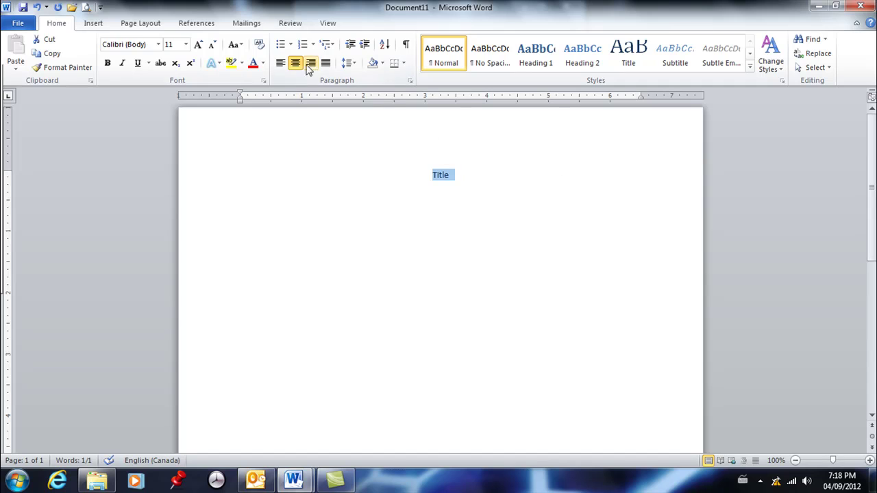
left_click(108, 63)
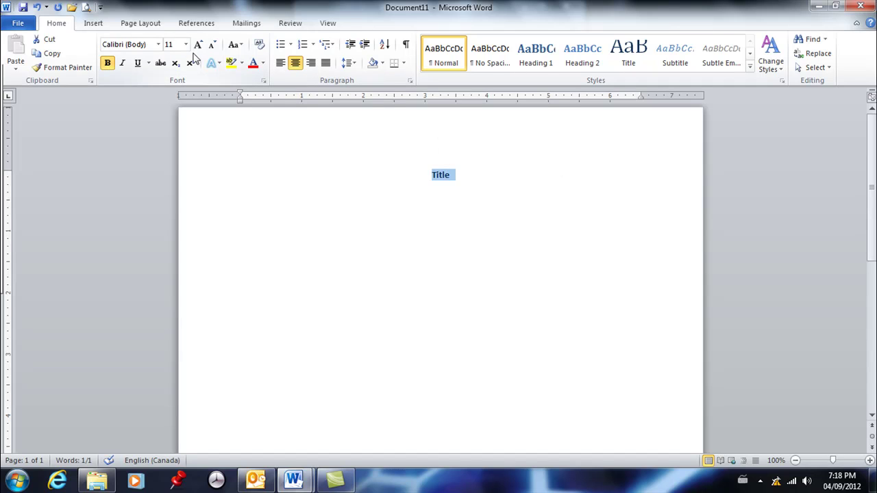
left_click(199, 46)
left_click(199, 46)
left_click(199, 46)
left_click(198, 46)
left_click(199, 46)
left_click(199, 46)
left_click(199, 46)
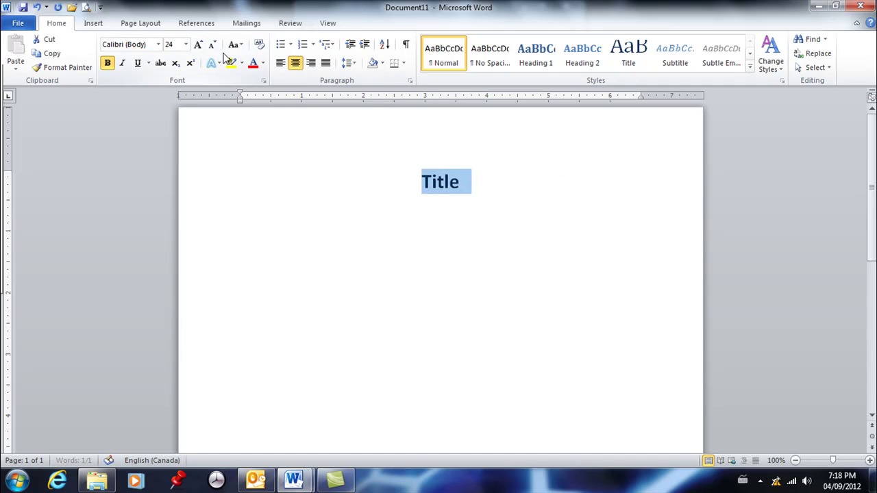
Color the title text red and underline it.
left_click(256, 65)
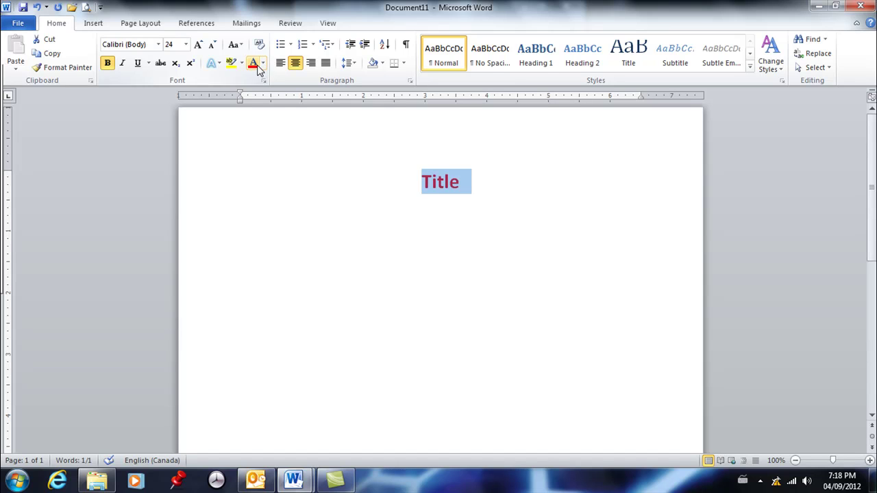
left_click(137, 63)
left_click(535, 189)
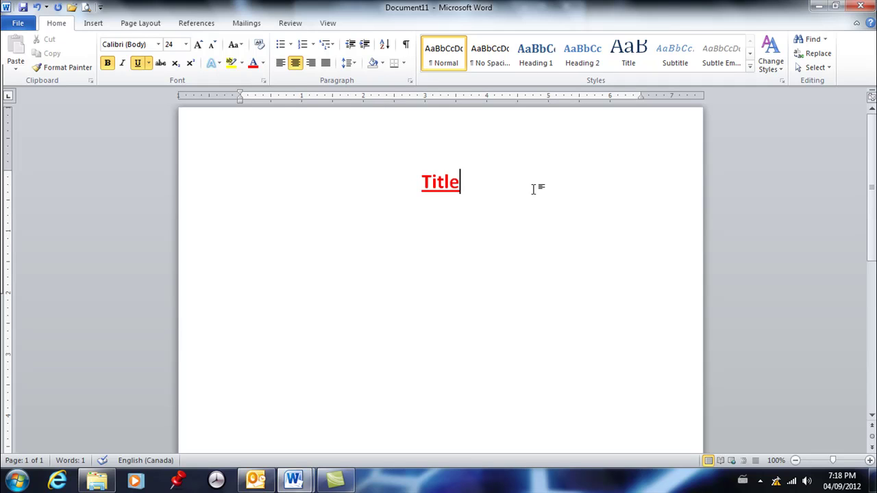
Add a second line reading "The same" below the title, keeping the title's formatting.
key("Return")
type("thr")
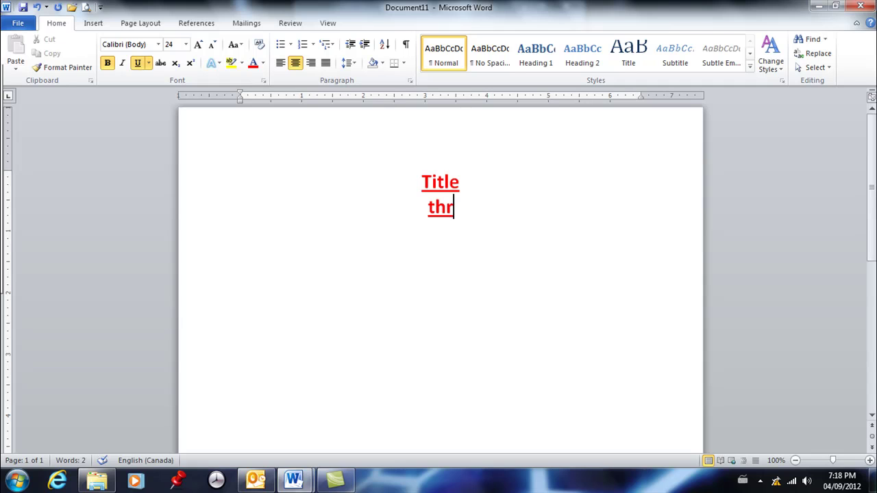
key("BackSpace")
key("BackSpace")
key("BackSpace")
type("The same")
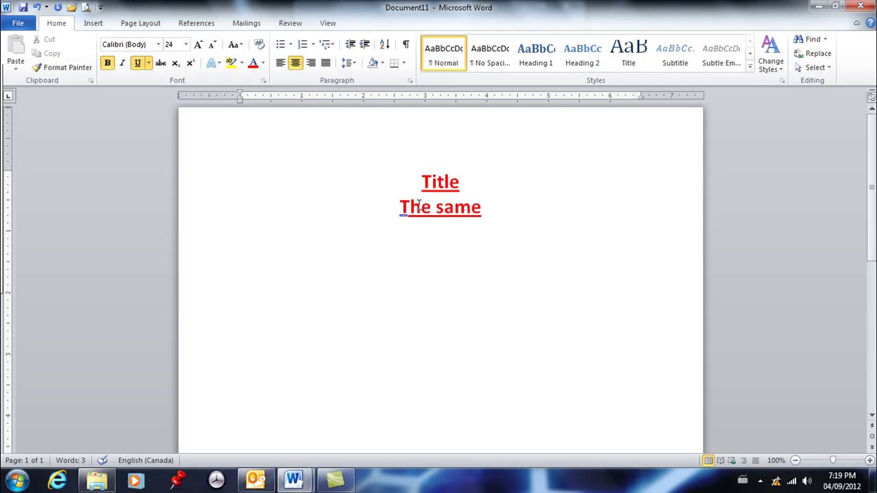
Undo the second line and all title formatting, back to the plain left-aligned "Title".
left_click(37, 7)
left_click(37, 7)
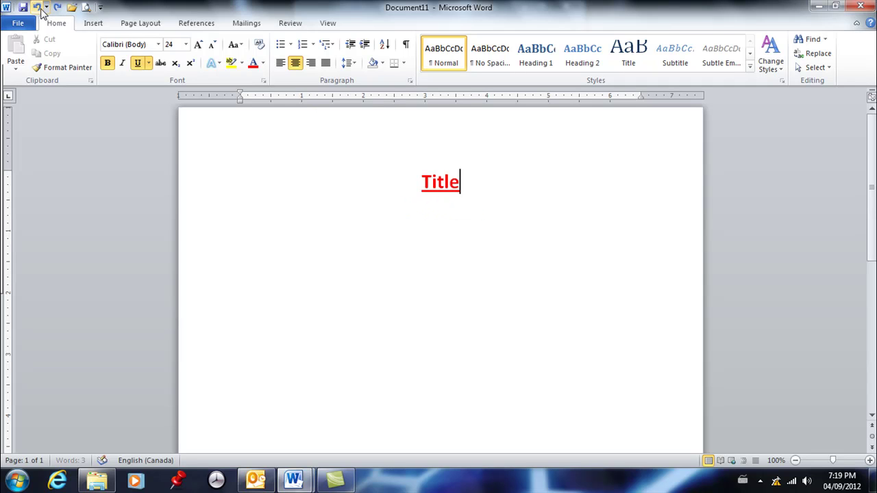
left_click(38, 7)
left_click(38, 6)
left_click(39, 7)
left_click(40, 7)
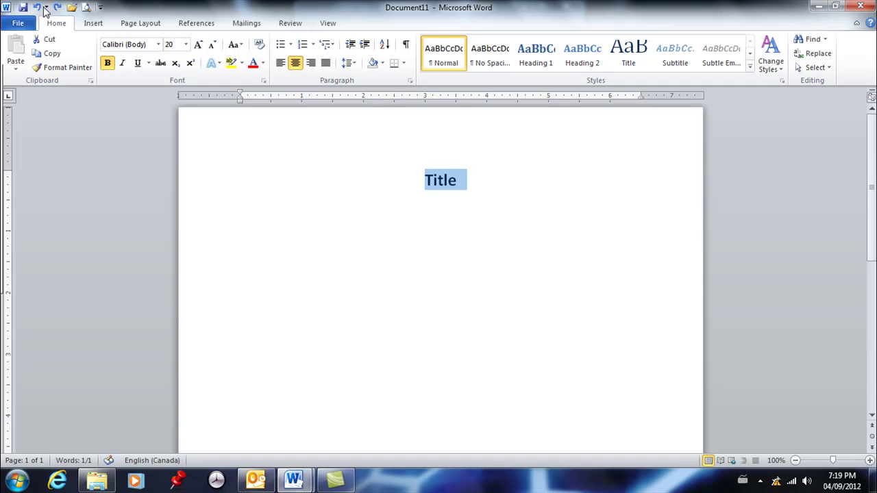
left_click(45, 7)
left_click(46, 7)
left_click(36, 7)
left_click(37, 7)
left_click(37, 6)
left_click(39, 6)
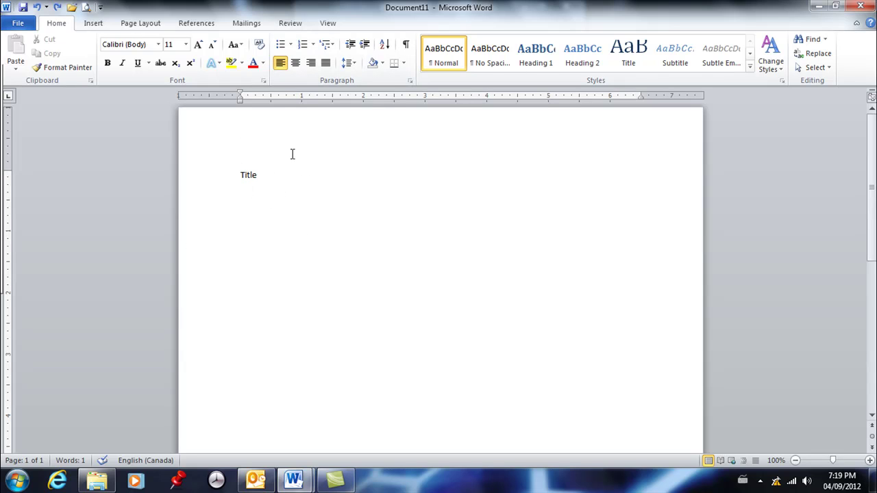
Try center alignment on the title line and set it to right alignment.
left_click(298, 63)
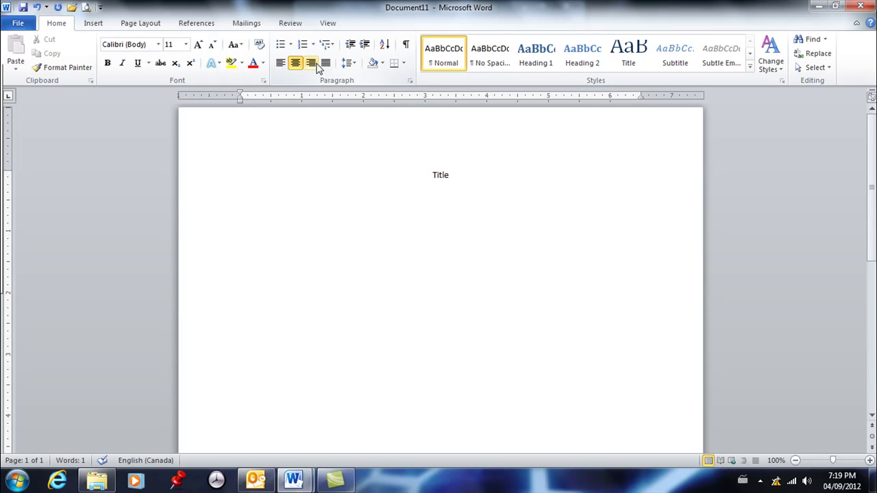
left_click(312, 63)
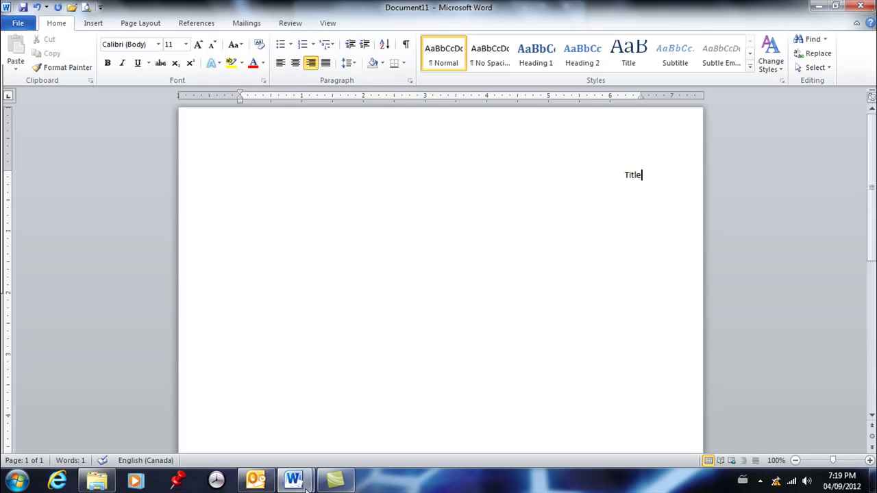
Switch to the Secrets of Discipline document and remove its window split.
mouse_move(304, 483)
left_click(259, 408)
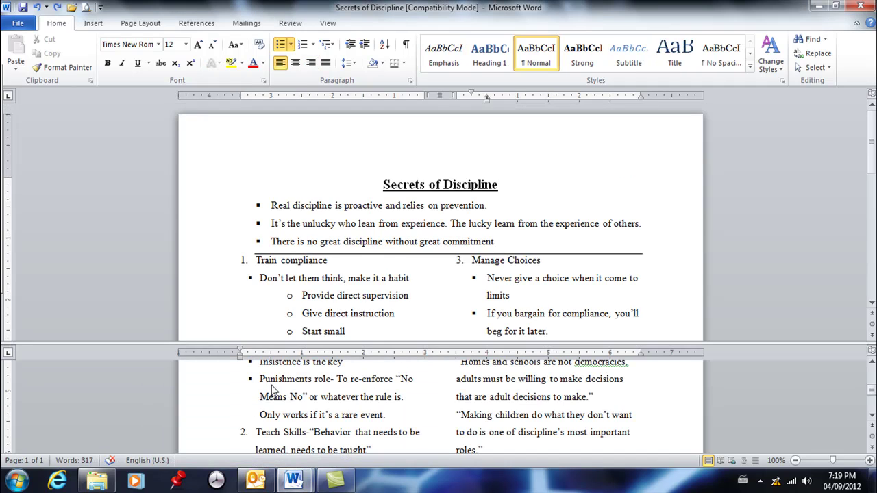
scroll(336, 263, "down", 1)
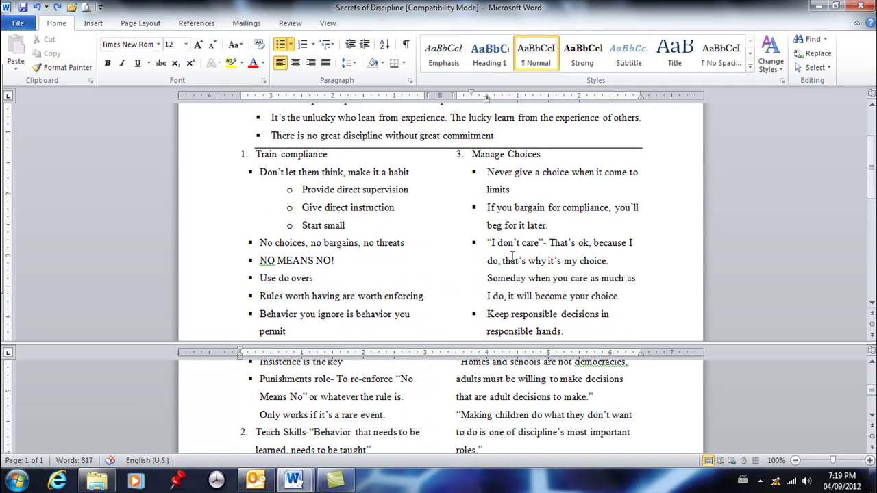
scroll(513, 257, "down", 1)
left_click(328, 23)
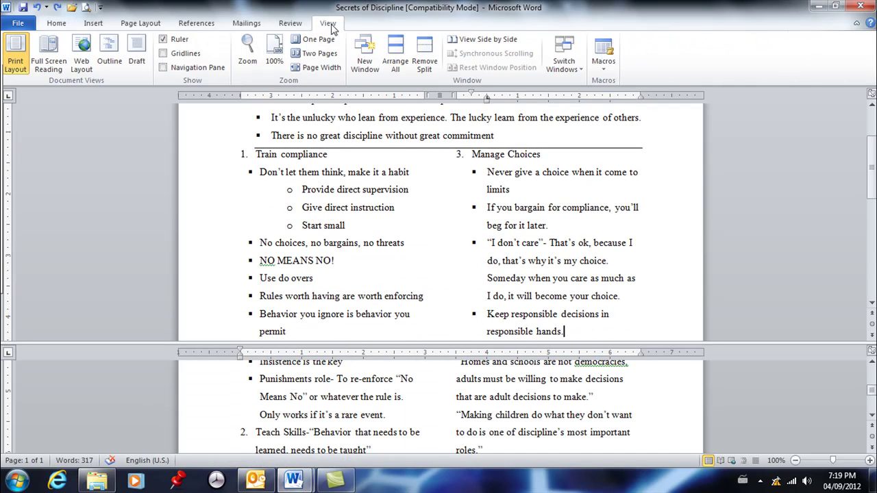
left_click(424, 61)
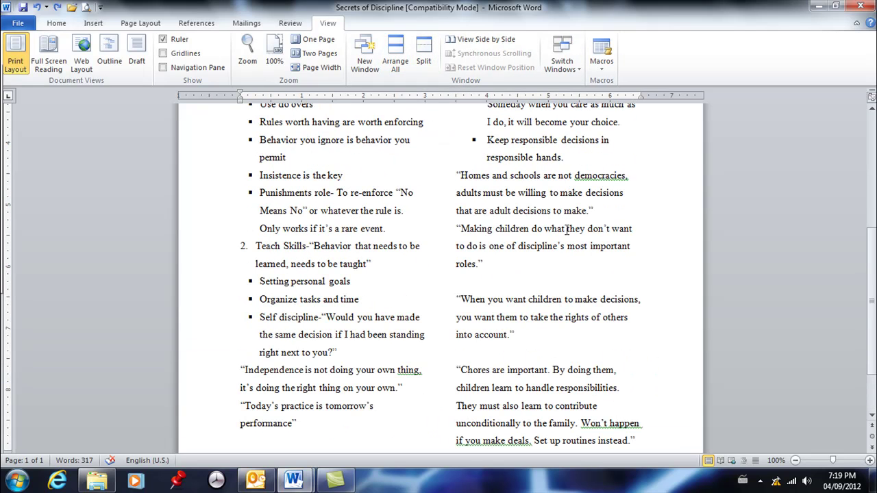
Try full justification on the paragraph beginning "Homes and schools are not democracies" and return it to left alignment.
left_click(526, 192)
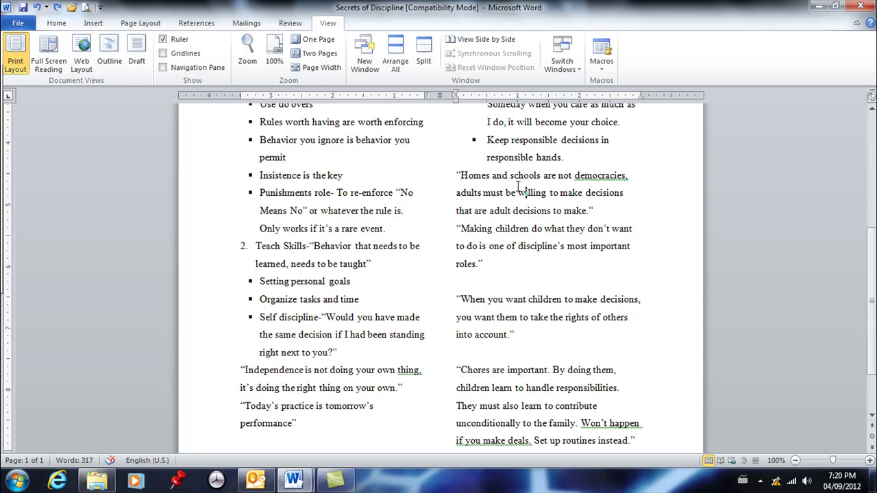
left_click(59, 23)
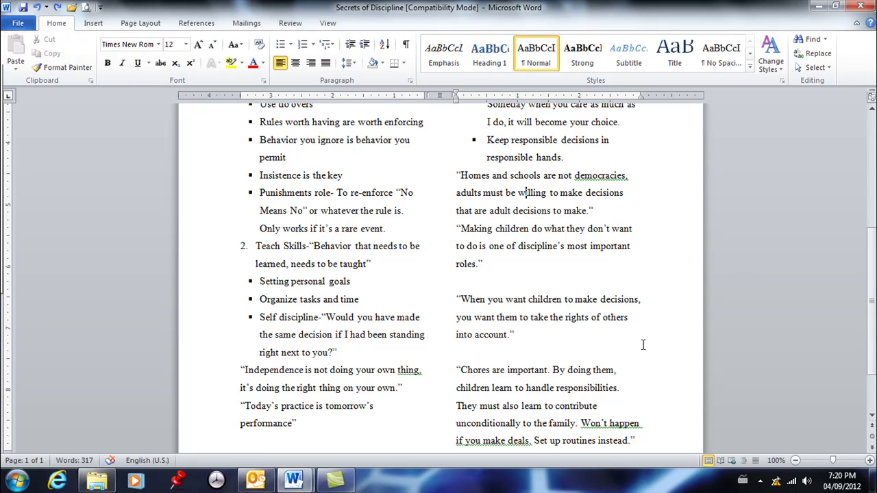
left_click(327, 63)
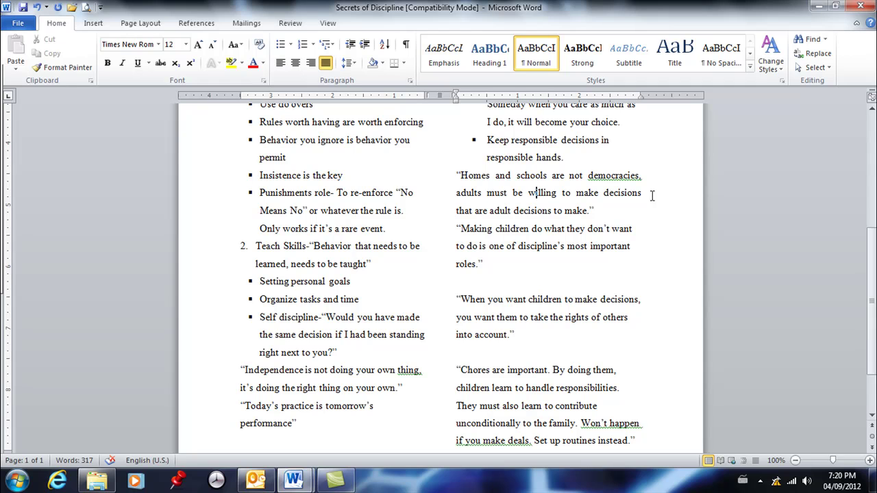
left_click(280, 65)
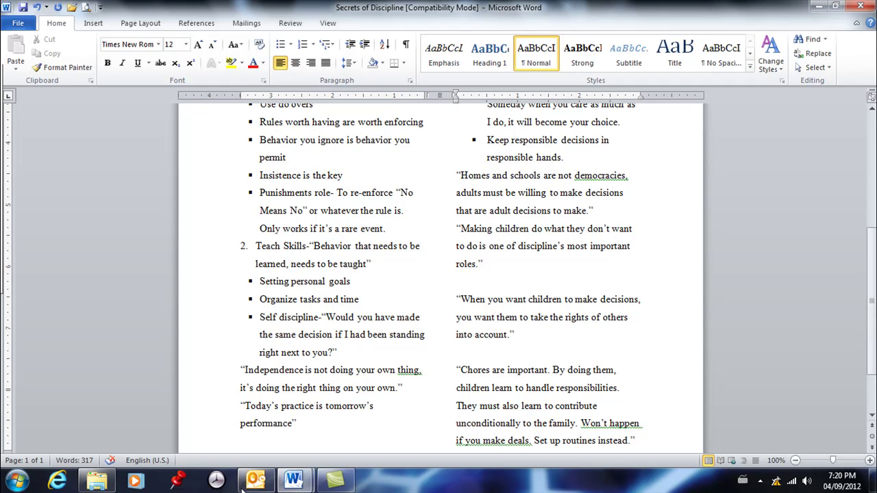
Switch back to Document11 and delete the word "Title", clearing the line's right alignment as well.
mouse_move(293, 481)
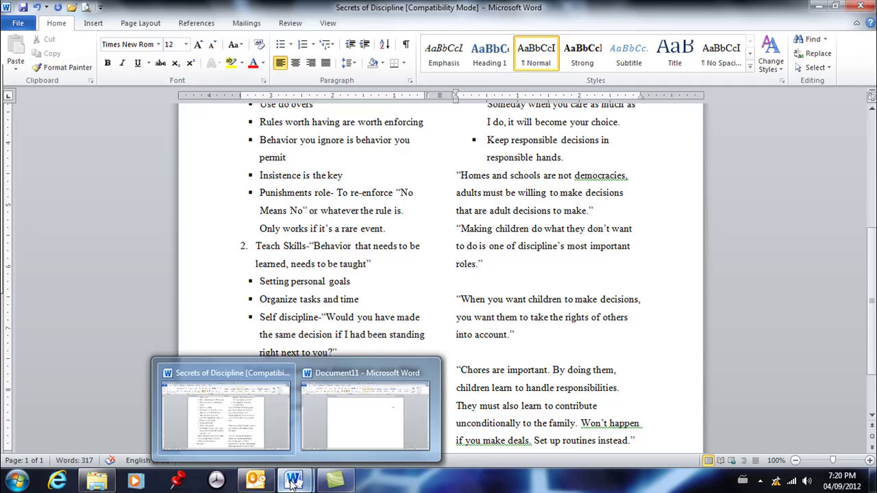
left_click(387, 421)
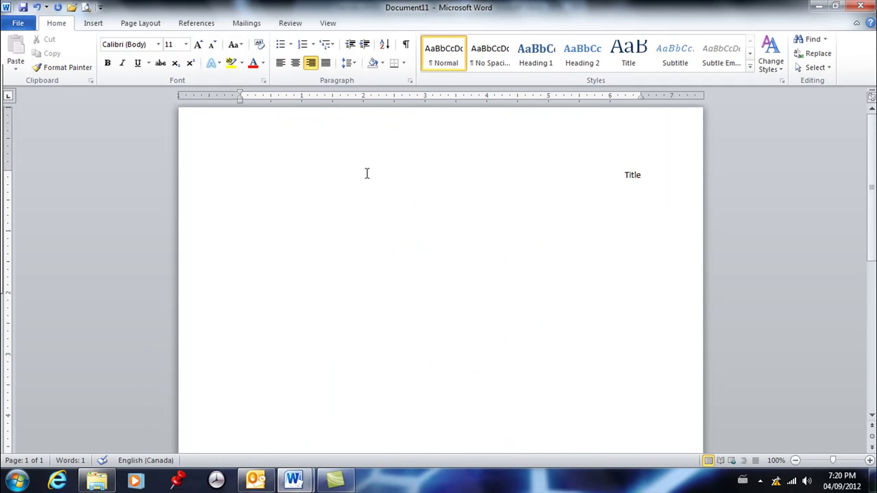
key("BackSpace")
key("BackSpace")
key("BackSpace")
key("BackSpace")
key("BackSpace")
key("BackSpace")
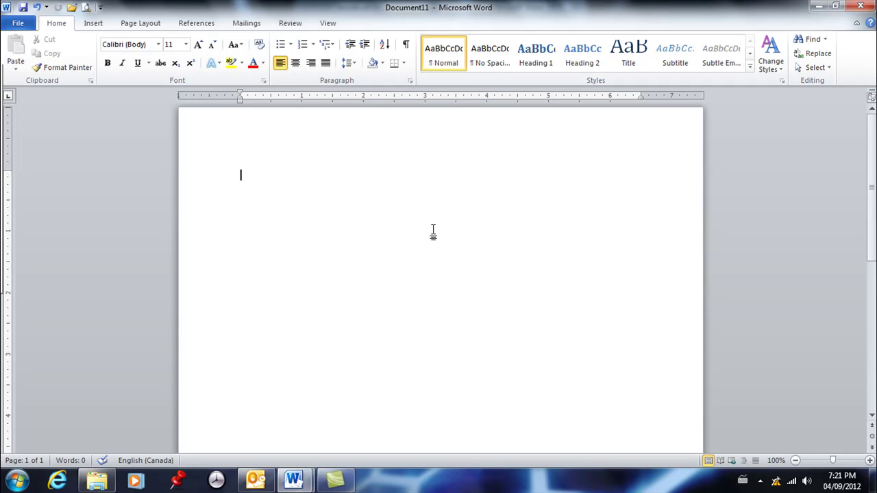
Place the insertion point on a new centered line a few lines down the blank page and show the paragraph marks.
key("ctrl+e")
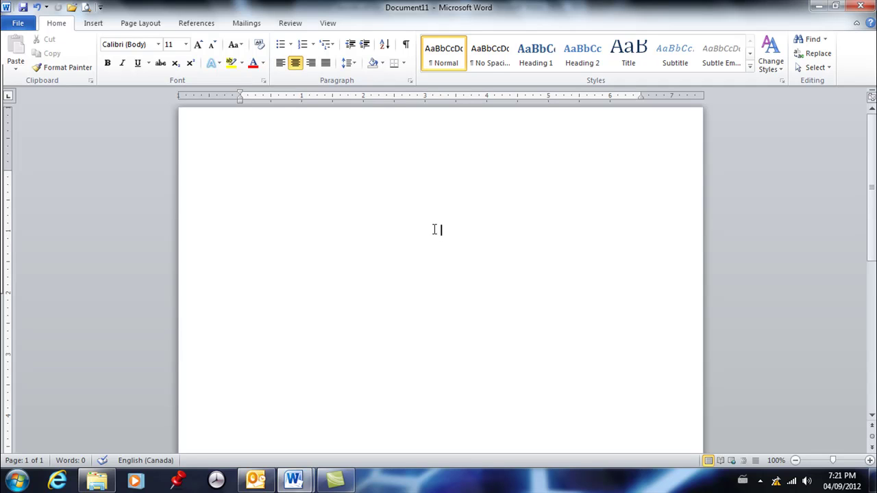
left_click(407, 47)
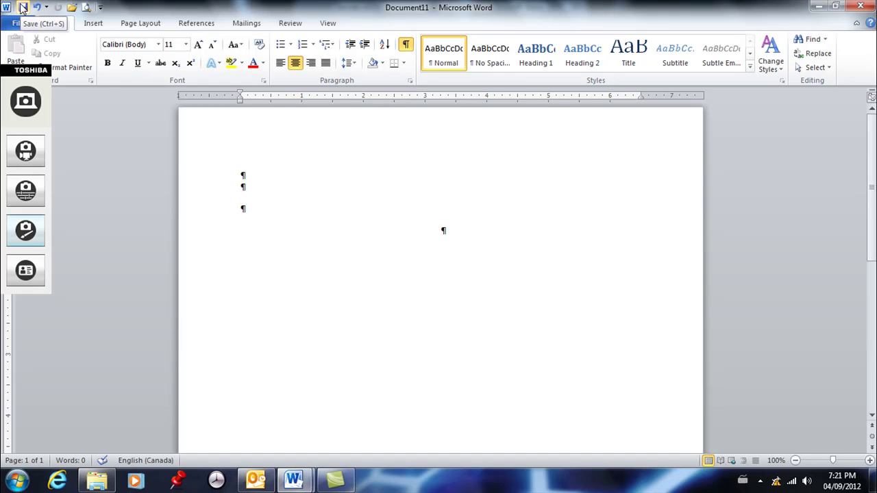
Start saving the new document.
left_click(24, 8)
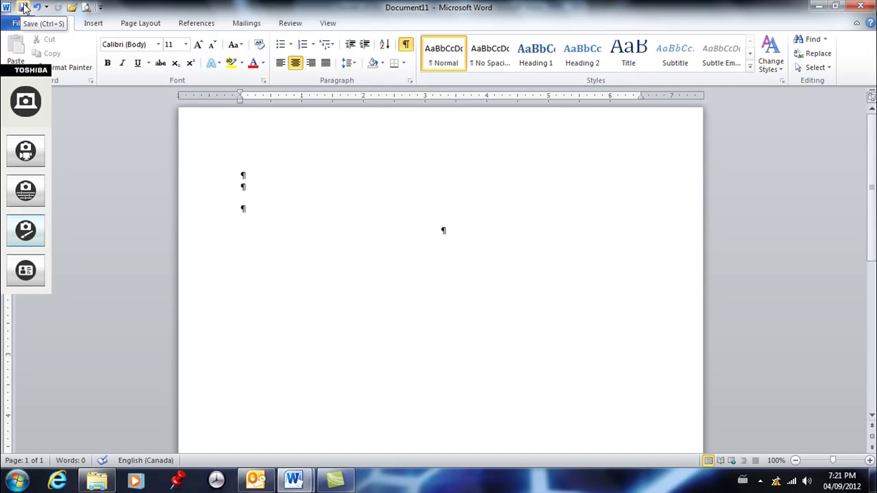